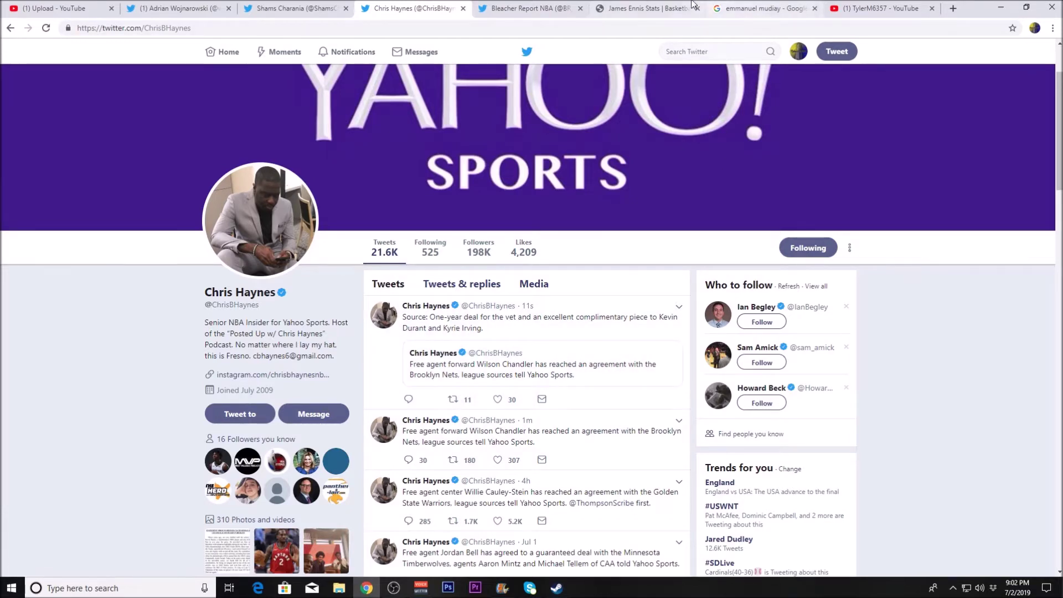
# Step: Search Basketball Reference for 'wilson chandler' and open his 2008-2019 player page
pyautogui.click(664, 8)
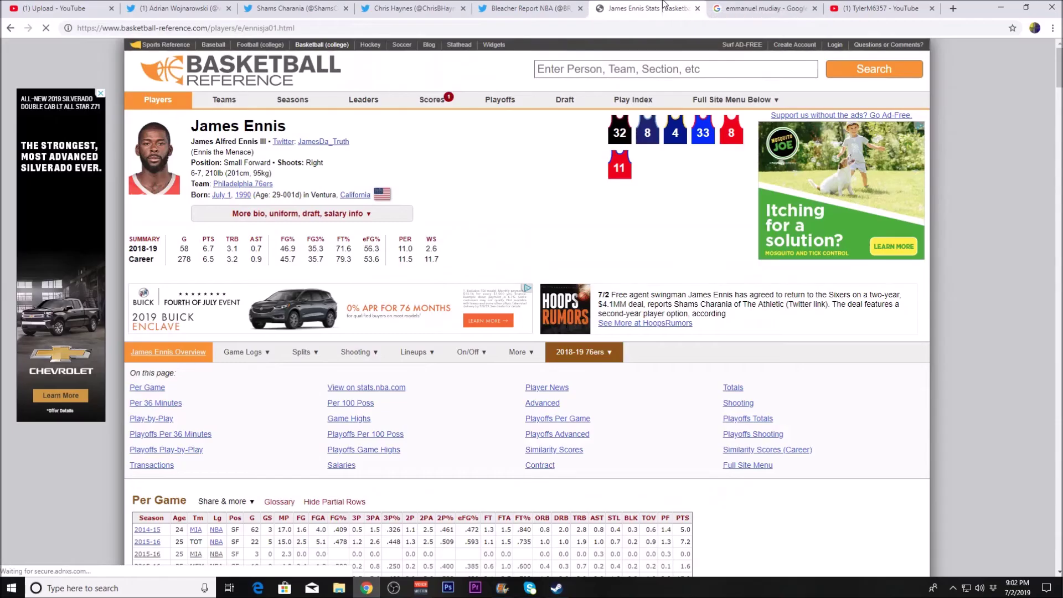
pyautogui.click(615, 67)
pyautogui.write('wil')
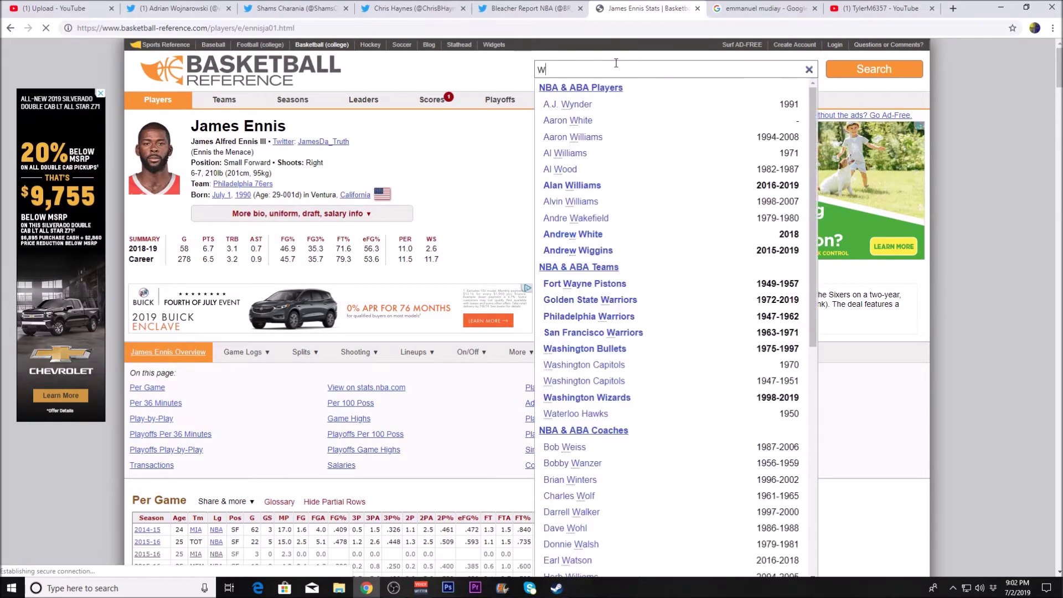
pyautogui.write('son ')
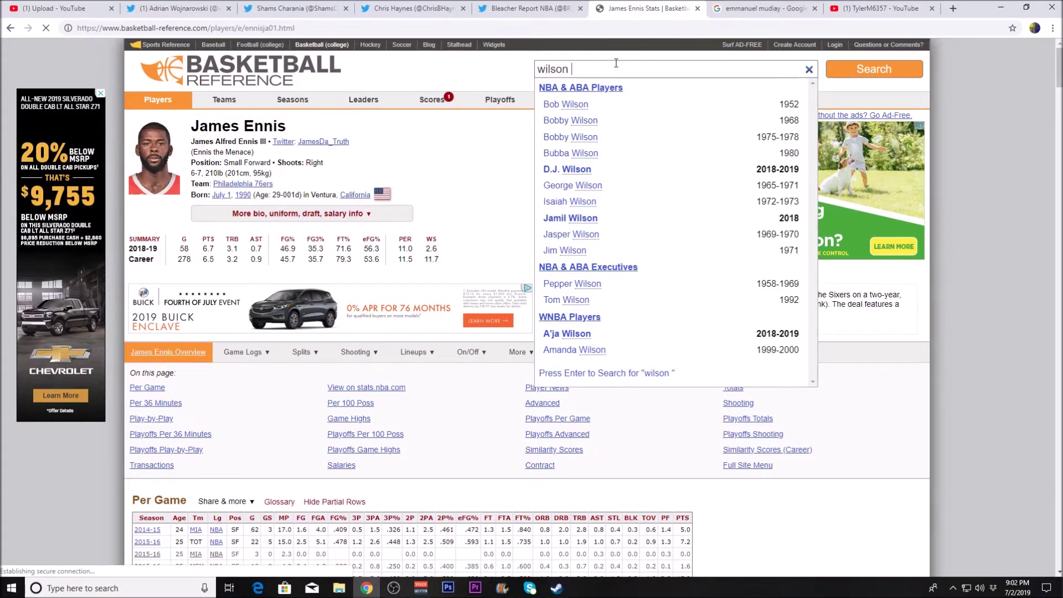
pyautogui.write('chandler')
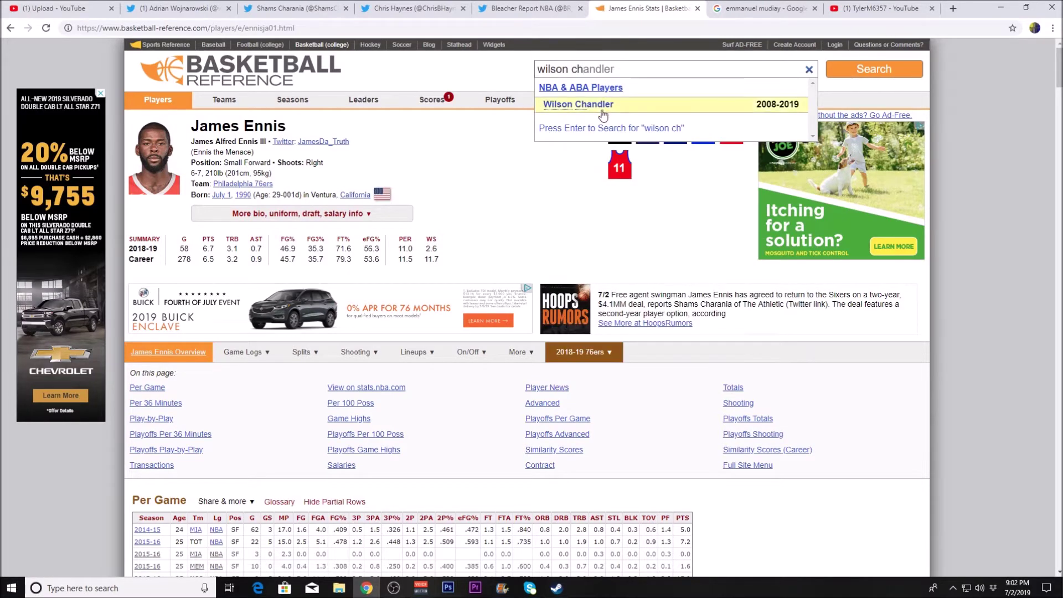
pyautogui.click(605, 103)
pyautogui.scroll(-2, 790, 480)
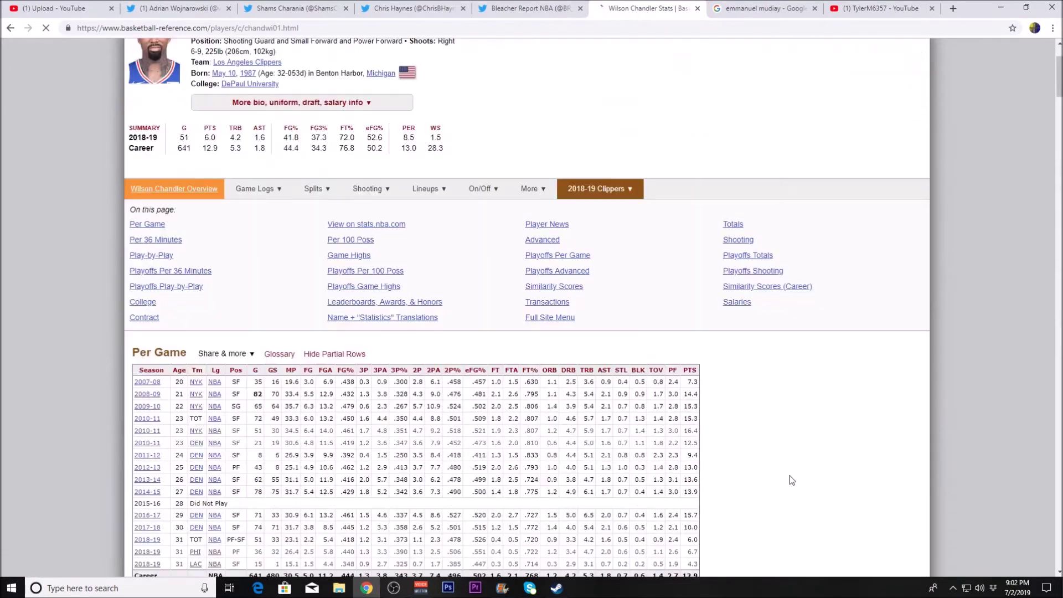
pyautogui.scroll(-1, 787, 482)
pyautogui.scroll(-2, 784, 484)
pyautogui.scroll(2, 785, 485)
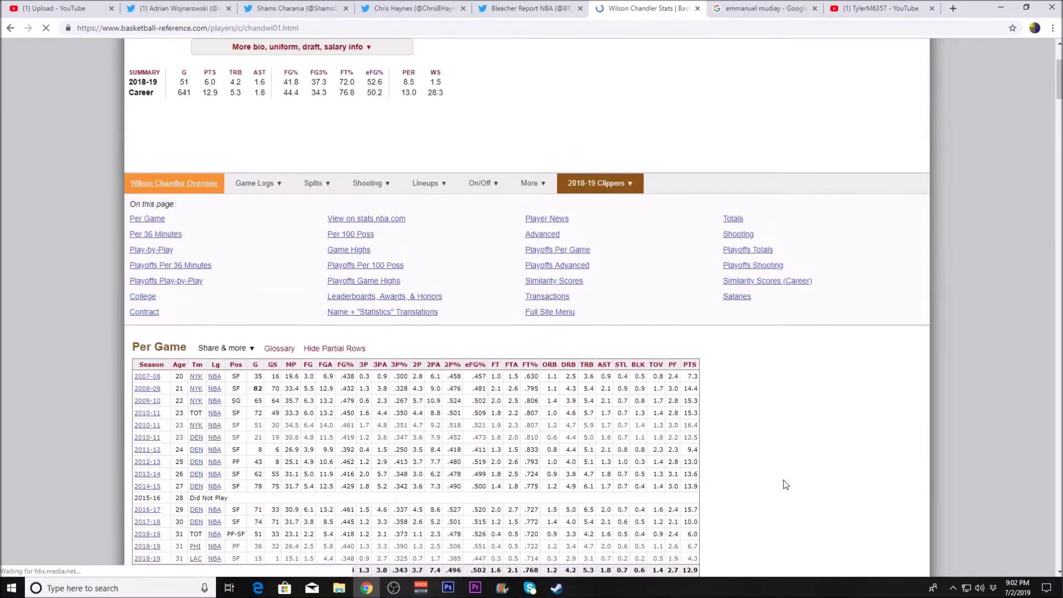
pyautogui.scroll(1, 785, 484)
pyautogui.scroll(1, 784, 484)
pyautogui.scroll(-2, 785, 484)
pyautogui.scroll(-1, 785, 484)
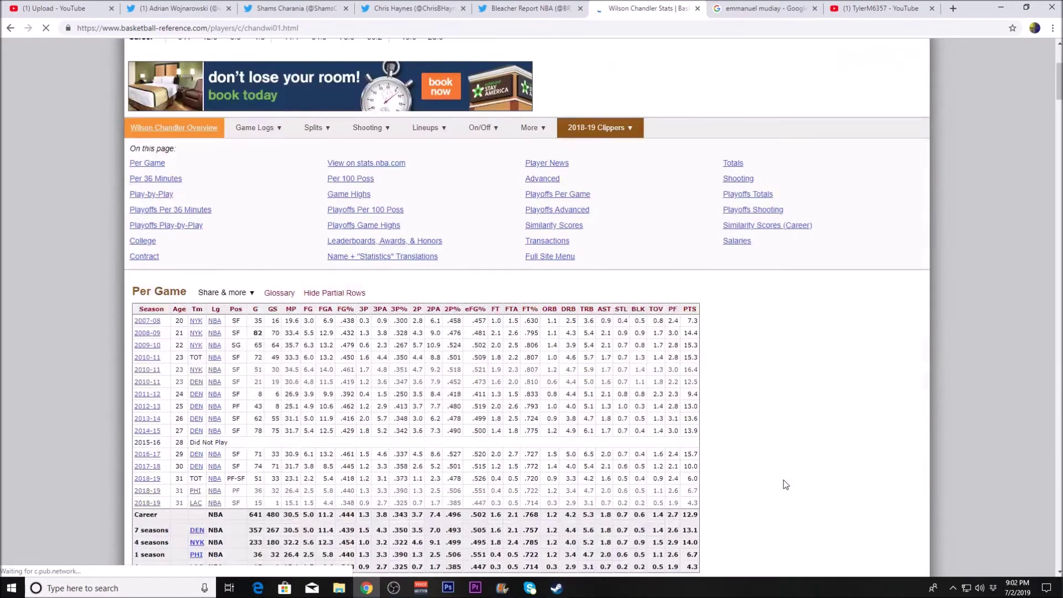
pyautogui.scroll(-1, 785, 484)
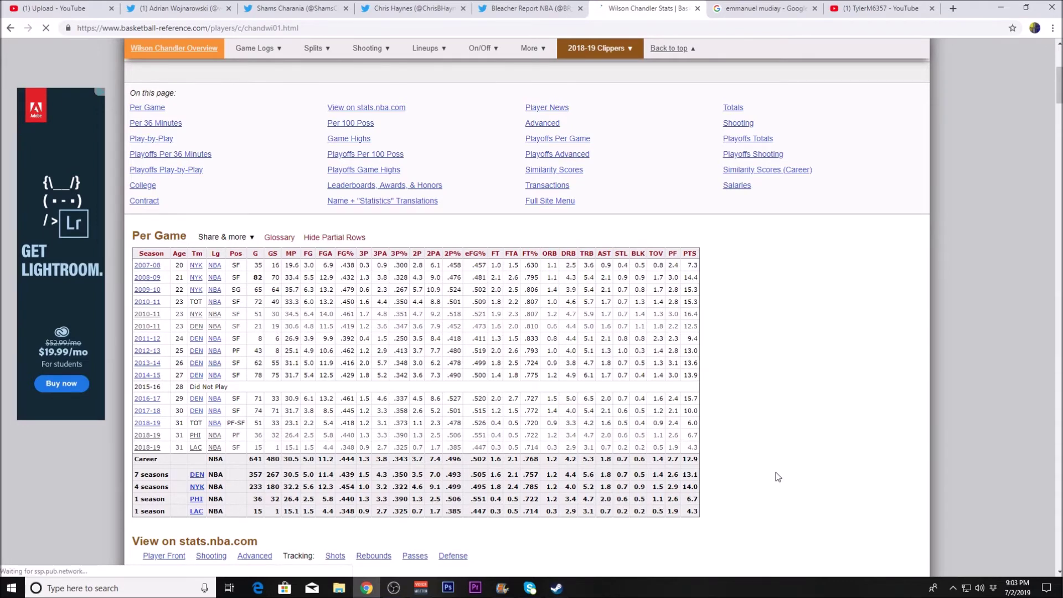
pyautogui.scroll(3, 781, 484)
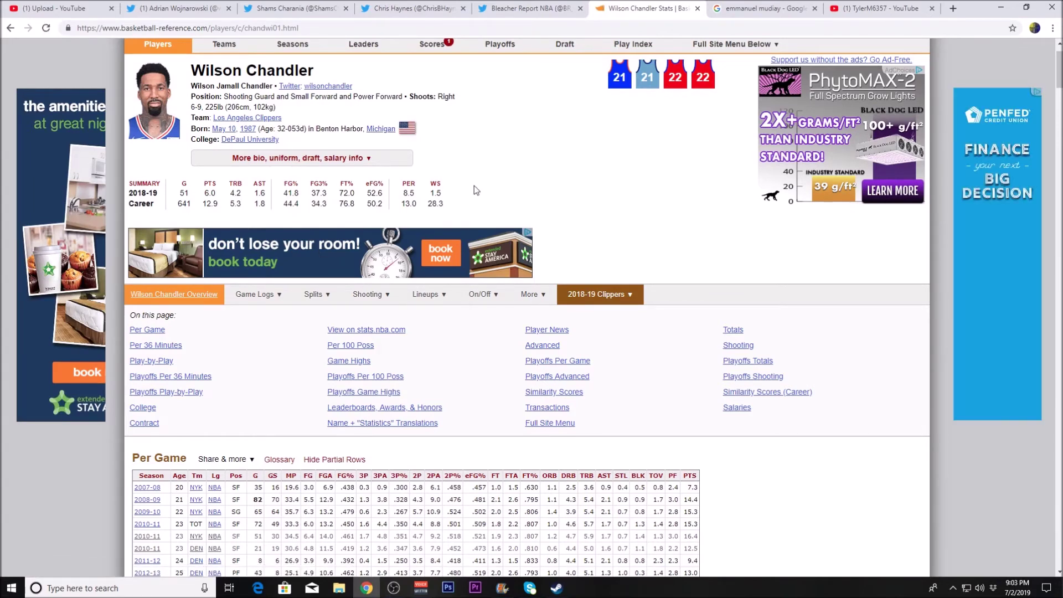
pyautogui.scroll(-2, 450, 249)
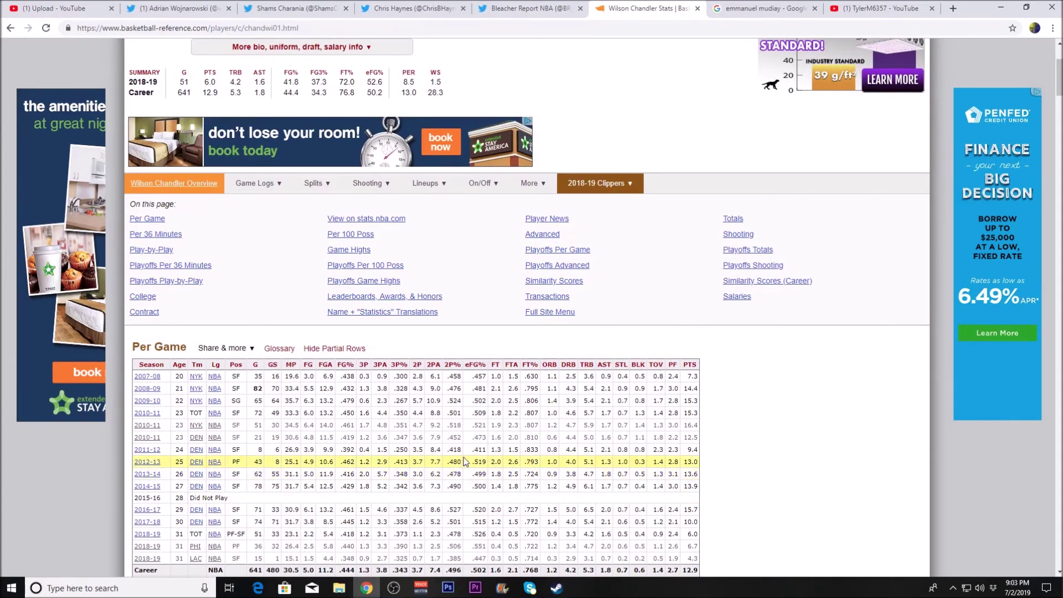
pyautogui.scroll(2, 453, 460)
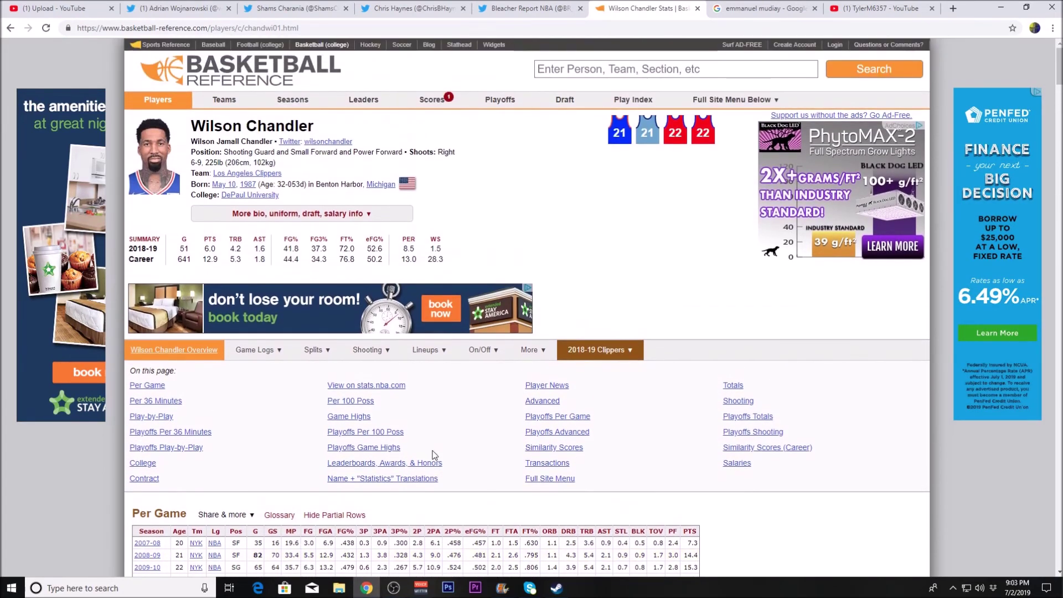